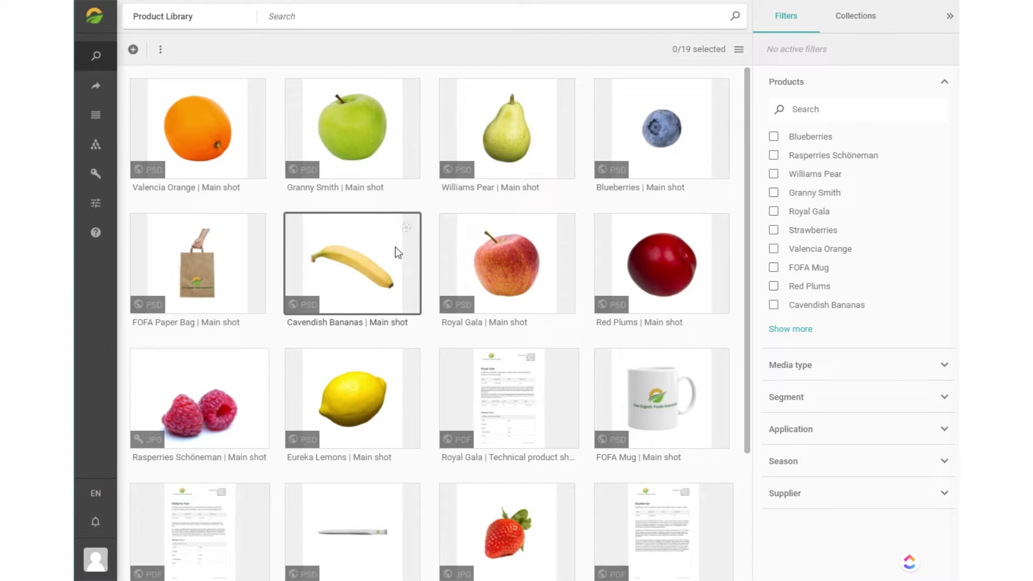
# Browse the library channels, then search the Product Library for 'Pear' to see the Williams Pear suggestion.
pyautogui.click(234, 21)
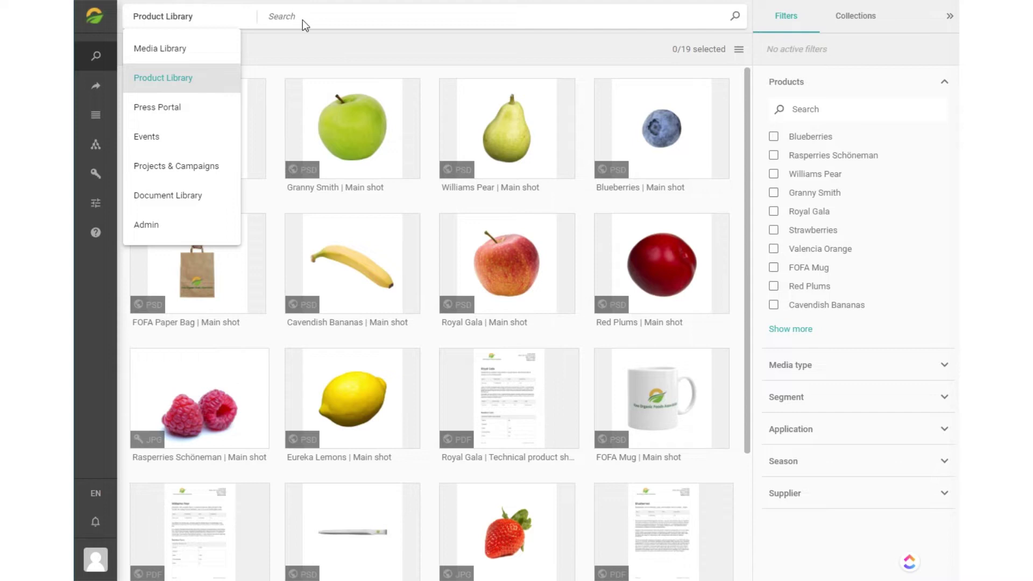
pyautogui.click(332, 16)
pyautogui.click(333, 16)
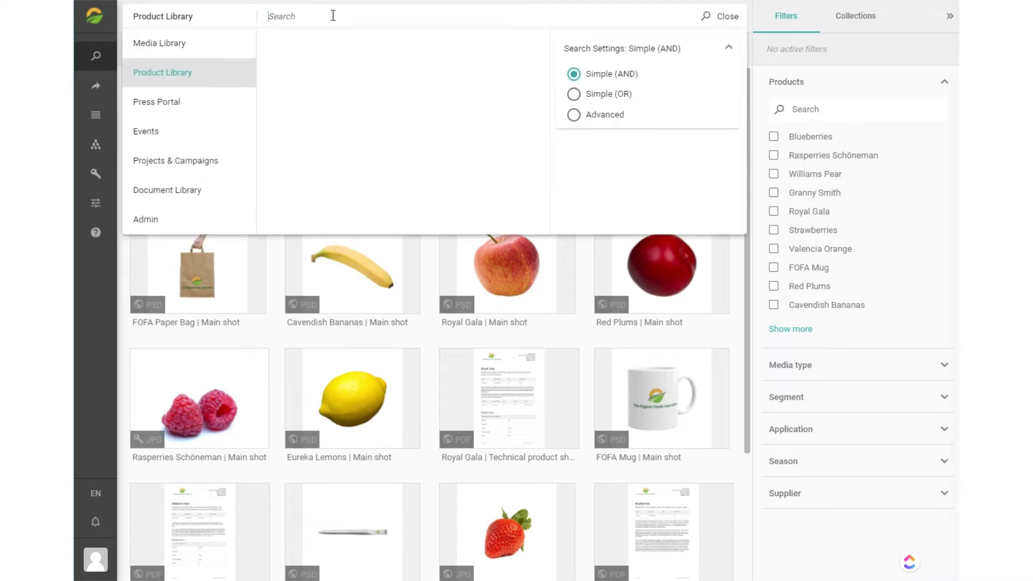
pyautogui.write('Pear')
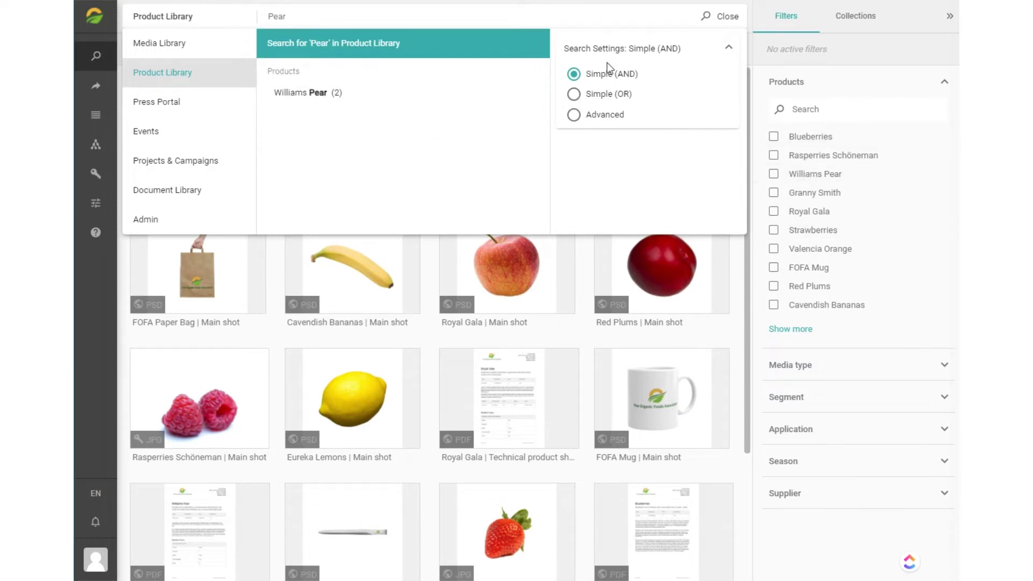
pyautogui.moveTo(614, 106)
# Clear the Pear search and select the Valencia Orange shot, showing 1/19 selected.
pyautogui.click(727, 18)
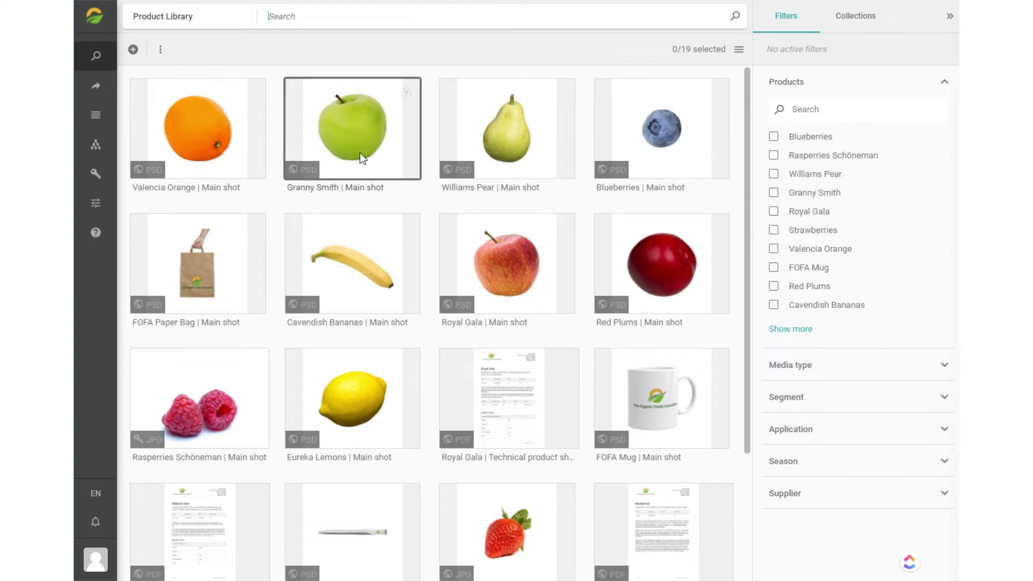
pyautogui.click(242, 127)
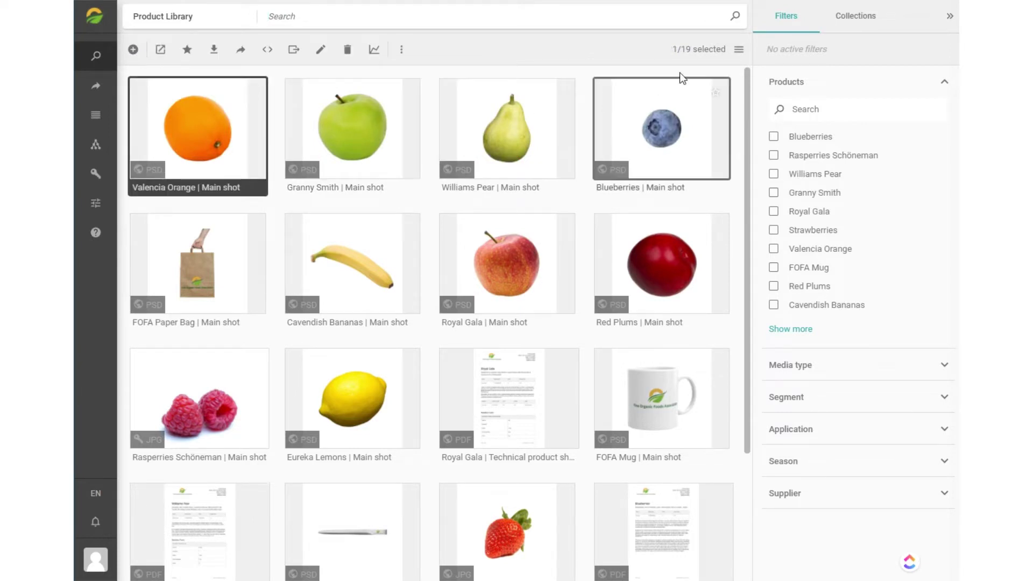
pyautogui.moveTo(672, 50); pyautogui.dragTo(727, 51)
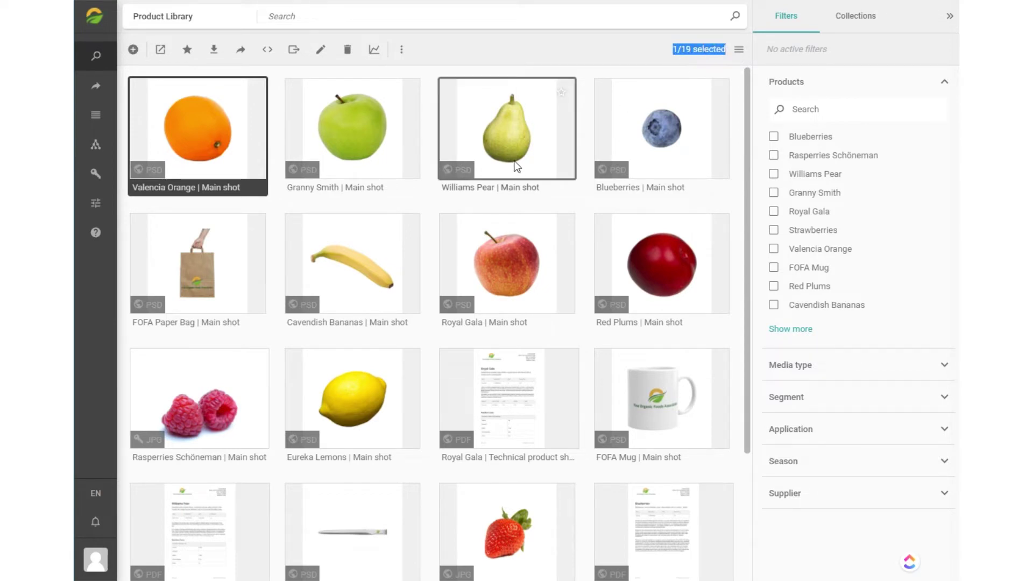
# Try range and single selections, then select the eight shots from Valencia Orange through Red Plums.
pyautogui.keyDown('shift'); pyautogui.click(360, 258); pyautogui.keyUp('shift')
pyautogui.click(451, 270)
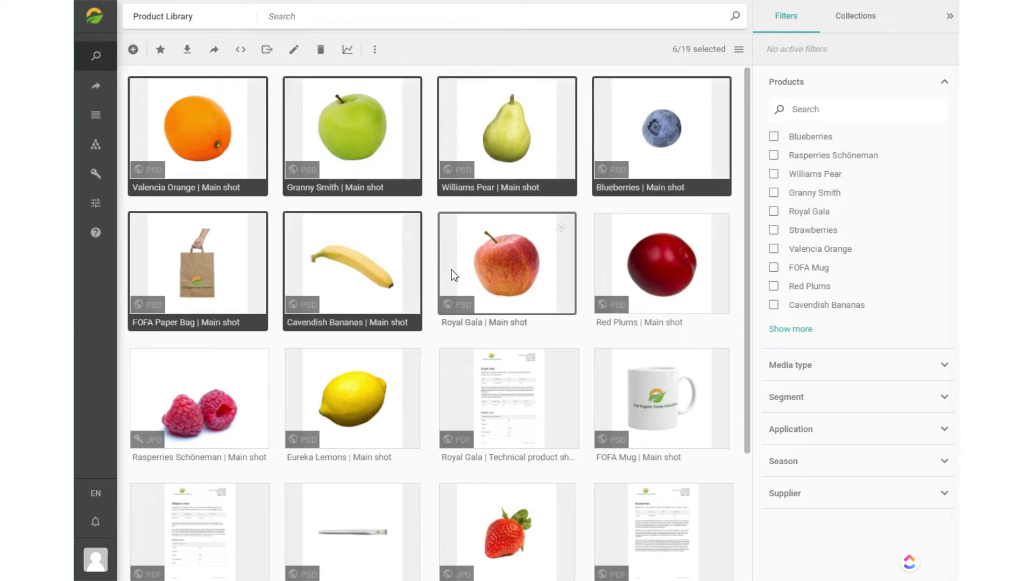
pyautogui.keyDown('ctrl'); pyautogui.click(334, 159); pyautogui.keyUp('ctrl')
pyautogui.click(276, 167)
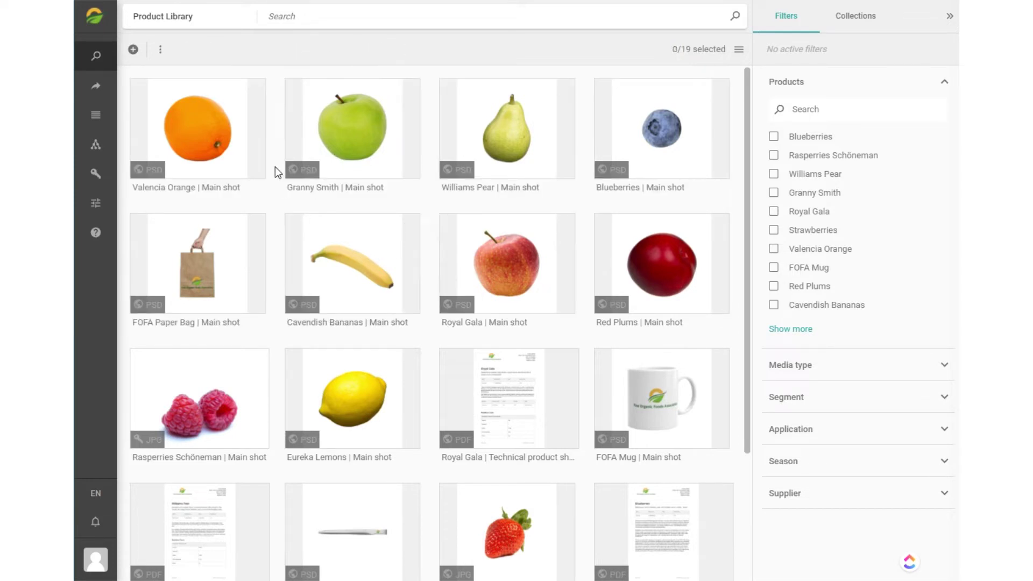
pyautogui.click(250, 149)
pyautogui.keyDown('shift'); pyautogui.click(712, 282); pyautogui.keyUp('shift')
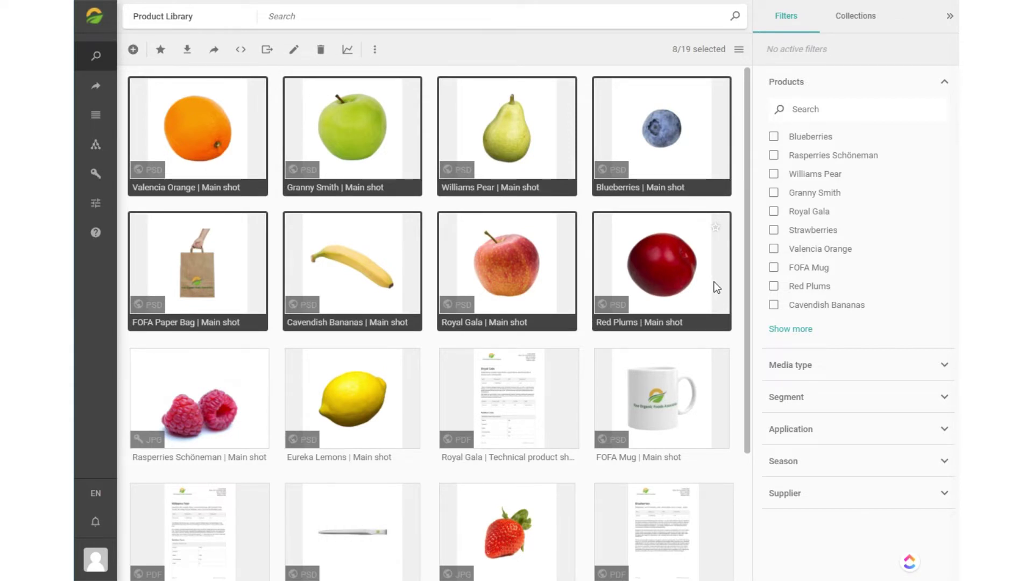
pyautogui.click(737, 51)
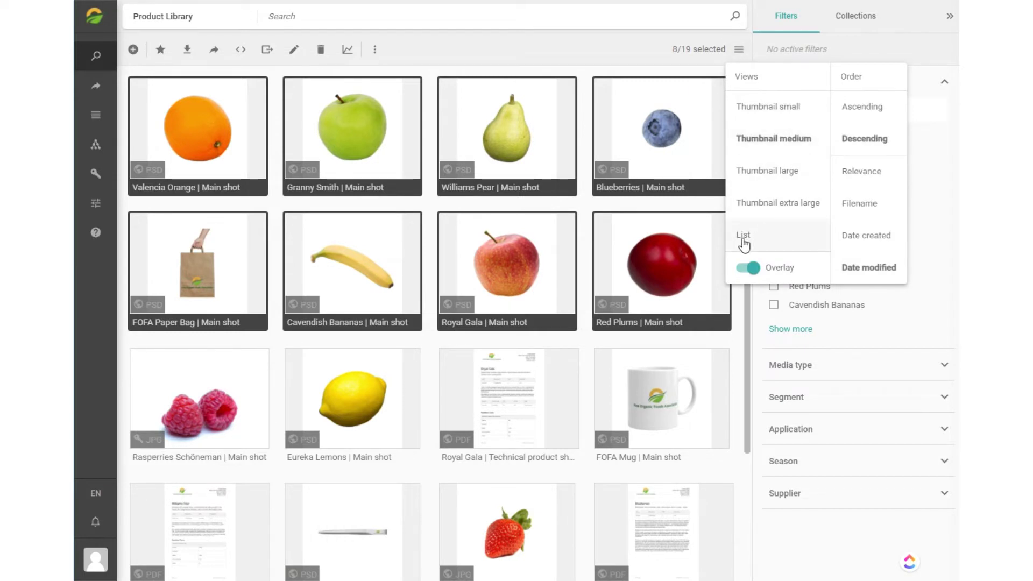
pyautogui.click(746, 271)
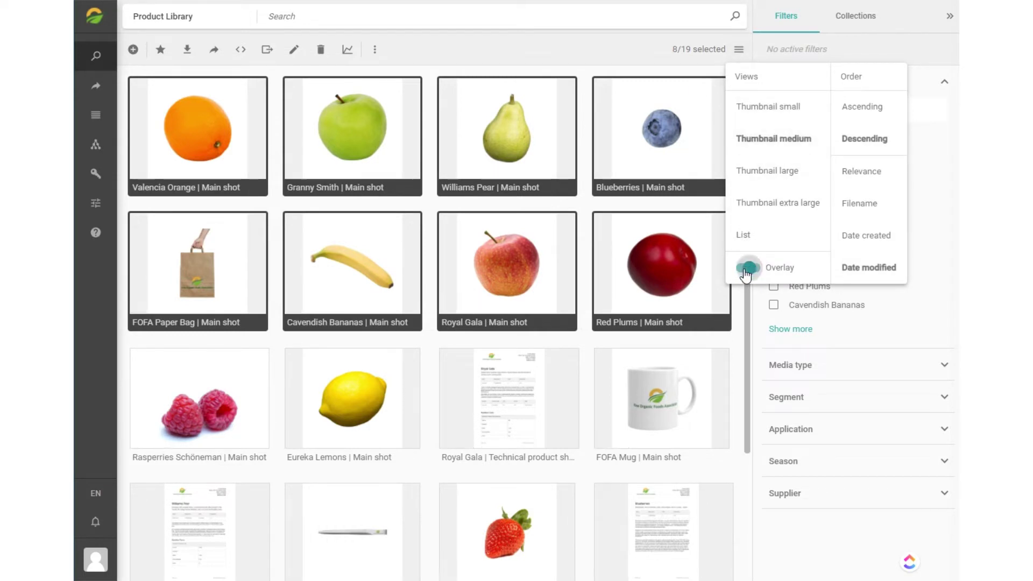
pyautogui.click(746, 271)
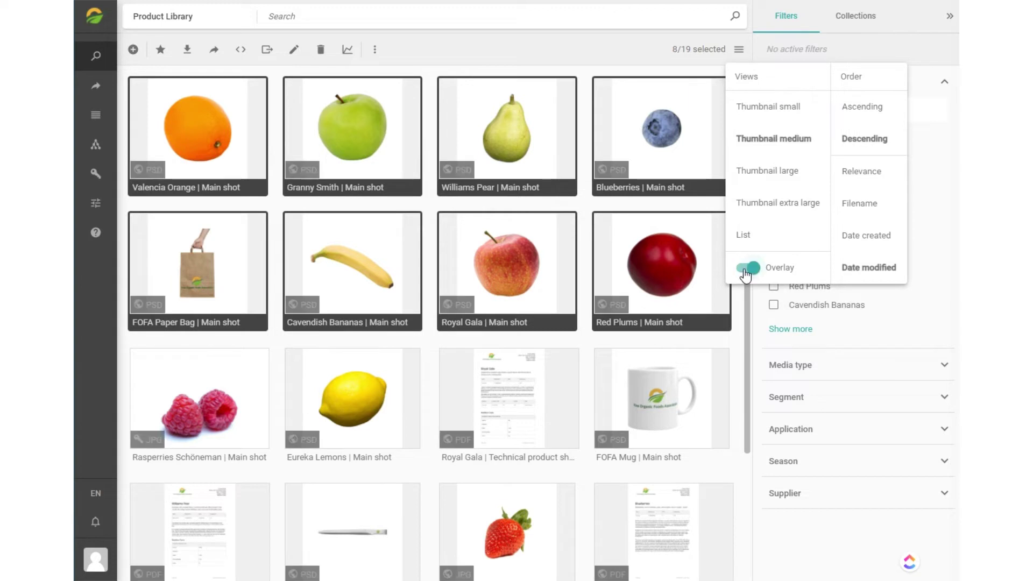
pyautogui.click(746, 270)
pyautogui.click(746, 270)
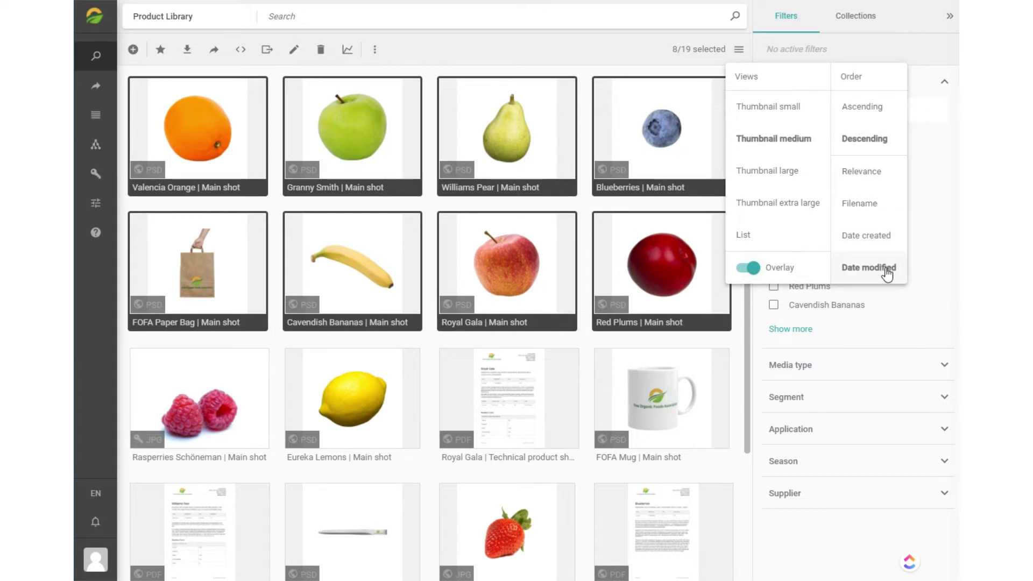
# Close the view options, select only Valencia Orange, and check the Add content options.
pyautogui.click(209, 132)
pyautogui.click(216, 143)
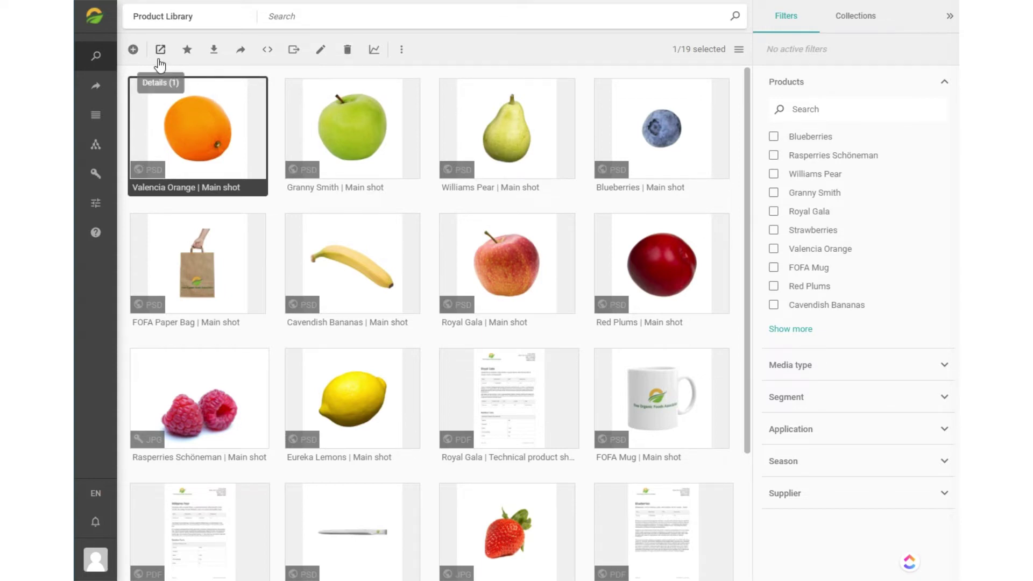
pyautogui.click(133, 50)
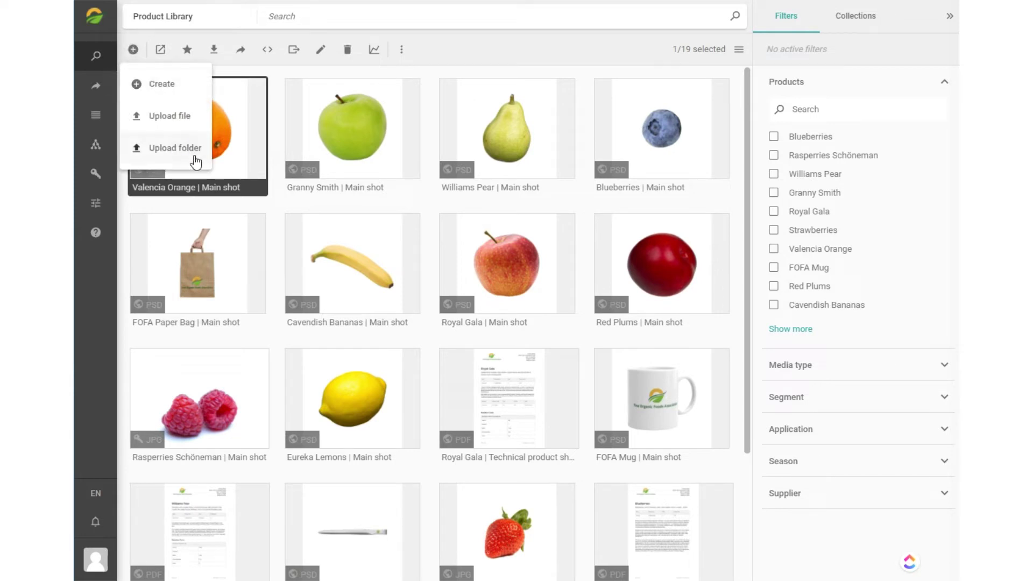
# Open Valencia Orange's details and review its Permissions, References and Statistics (10 downloads) tabs.
pyautogui.click(161, 50)
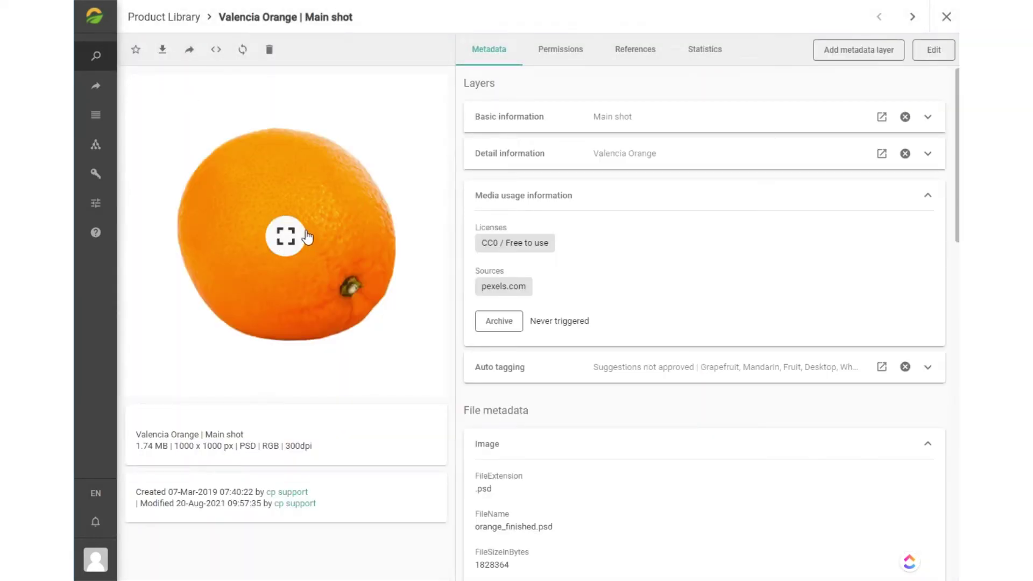
pyautogui.click(540, 57)
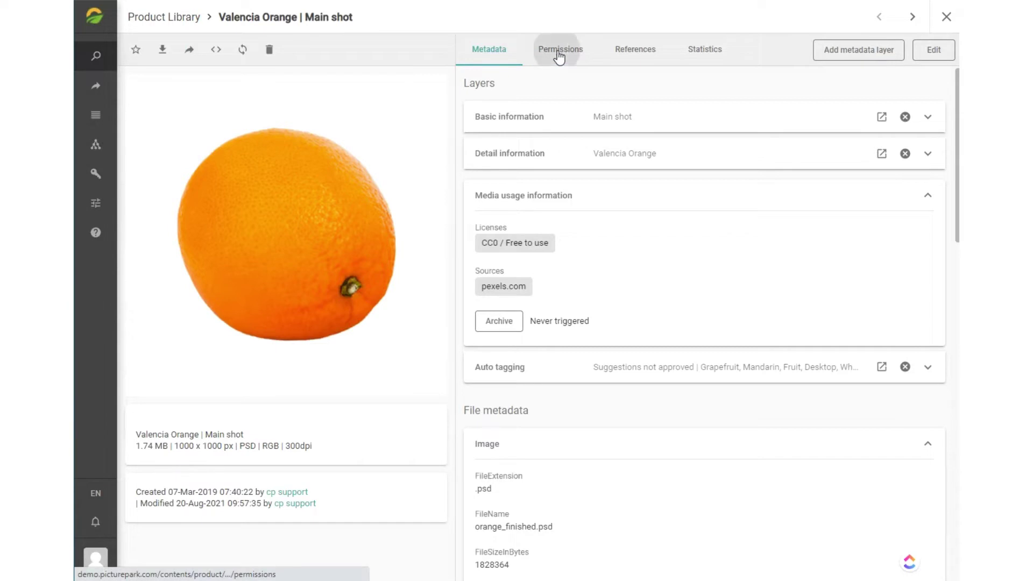
pyautogui.click(643, 59)
pyautogui.click(703, 57)
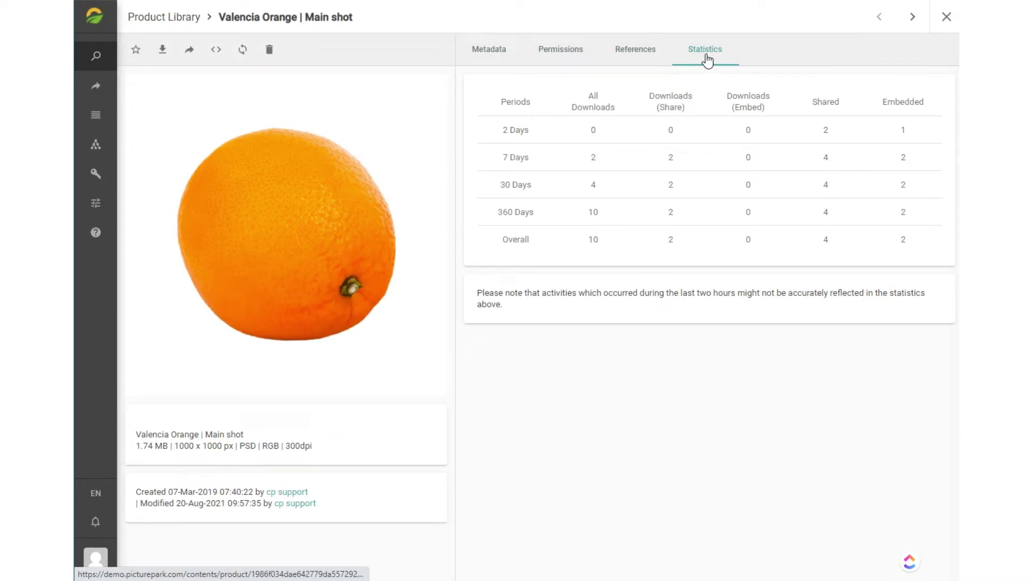
# On the Metadata tab, collapse and re-expand the Media usage information and Image sections.
pyautogui.click(498, 56)
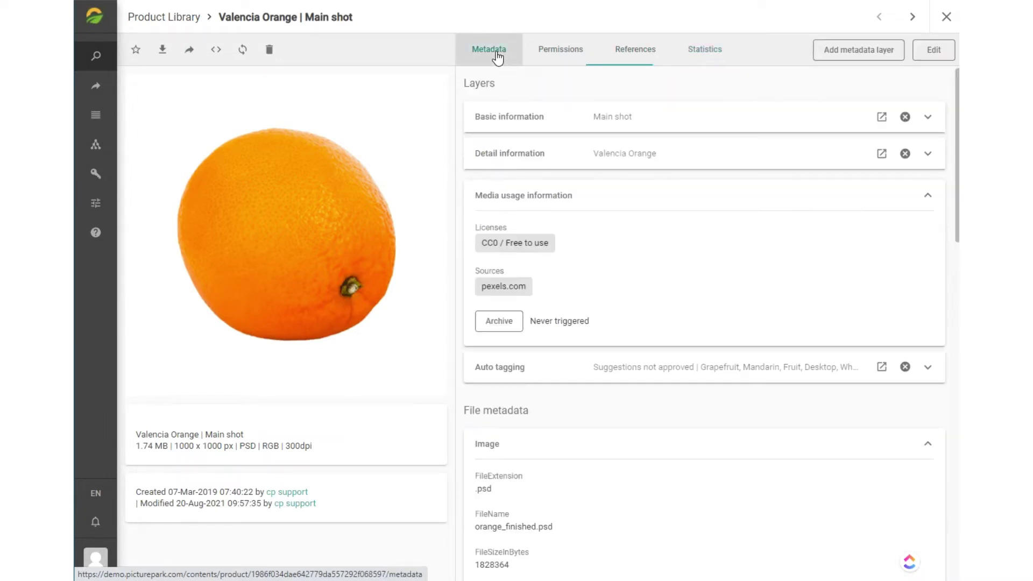
pyautogui.click(544, 200)
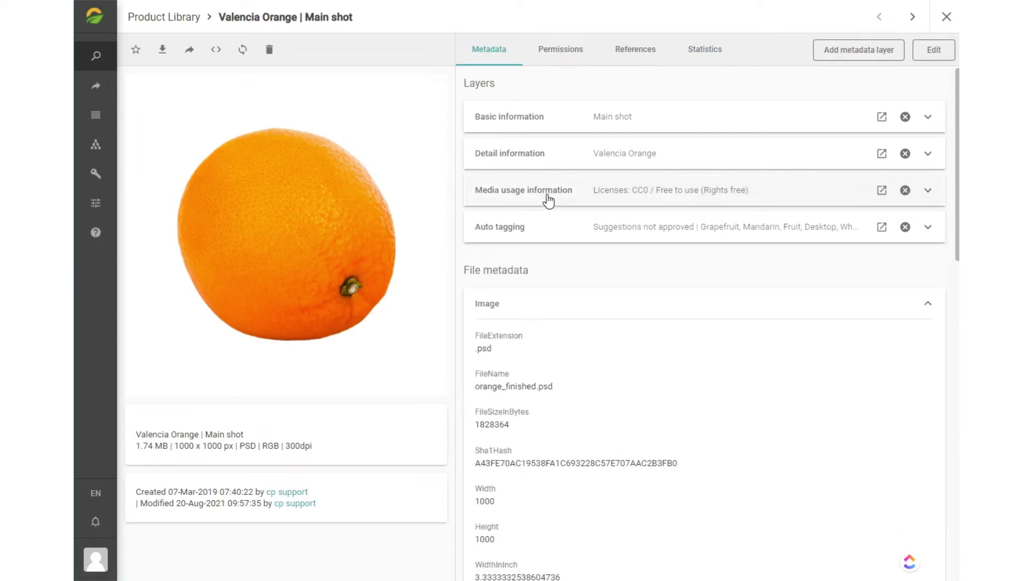
pyautogui.click(499, 311)
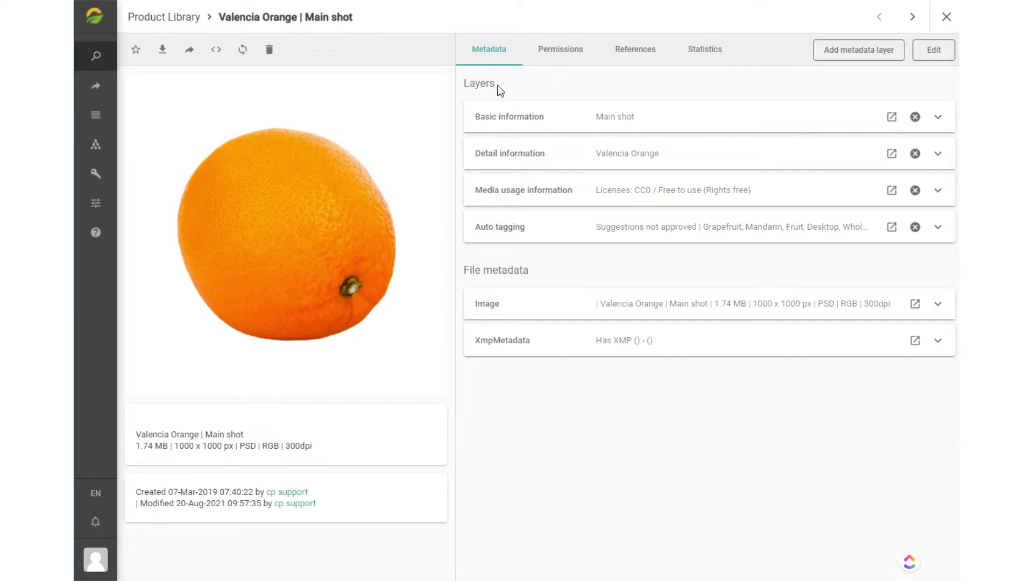
pyautogui.click(510, 202)
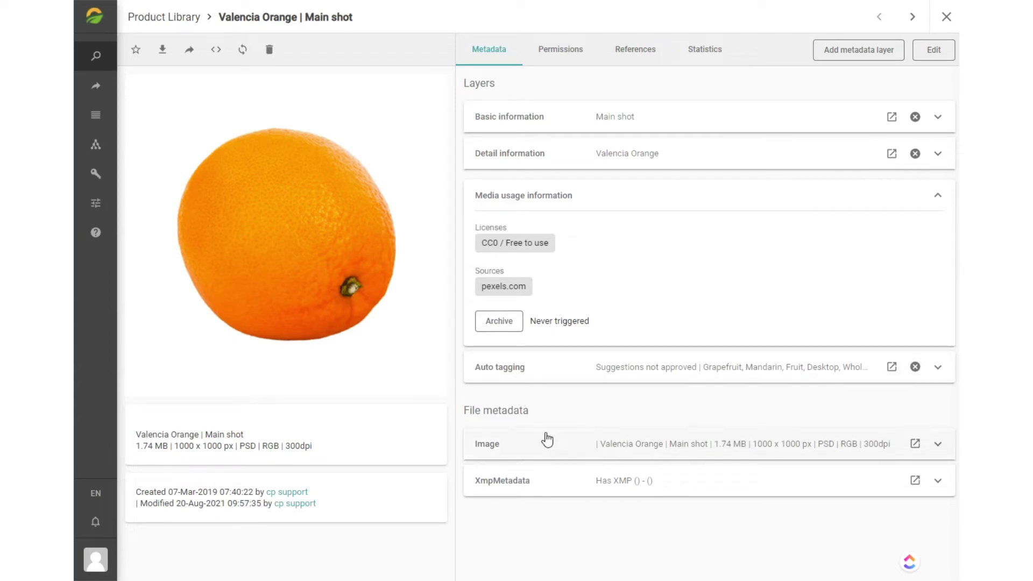
pyautogui.click(508, 443)
# Scroll through the image file fields, collapse Image, and close the details back to the grid.
pyautogui.scroll(-3, 524, 487)
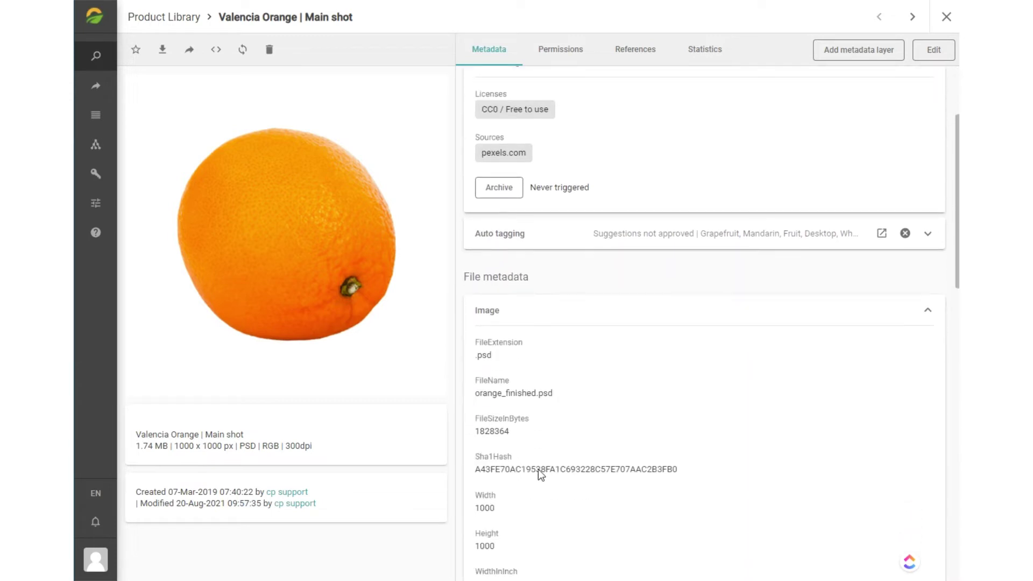
pyautogui.scroll(-8, 550, 450)
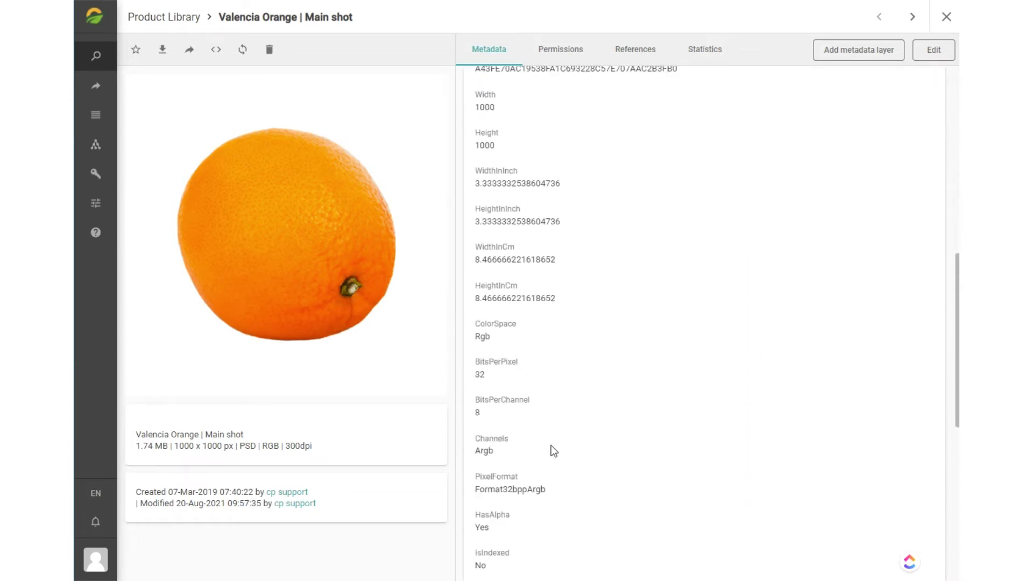
pyautogui.scroll(9, 552, 447)
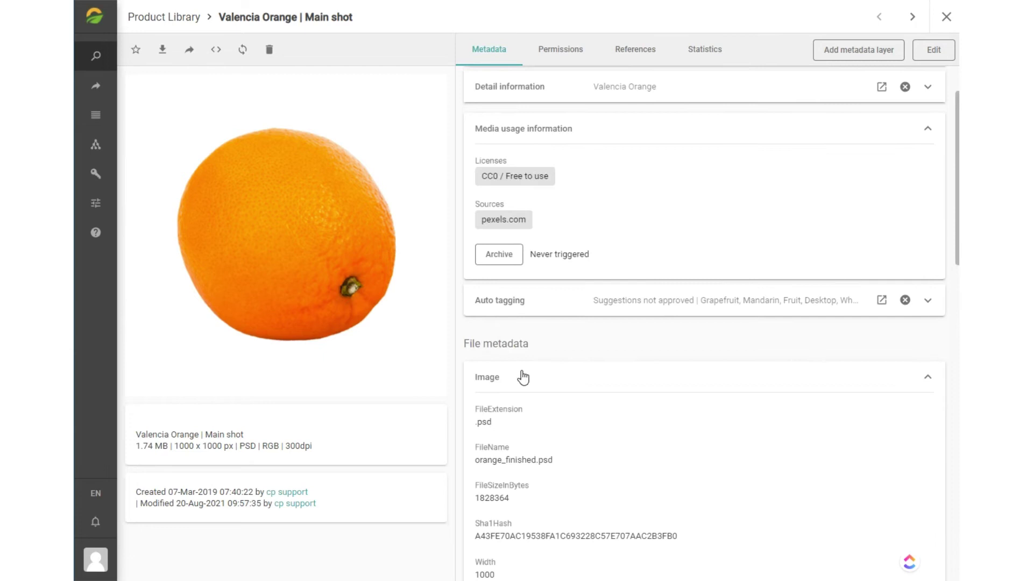
pyautogui.click(522, 378)
pyautogui.scroll(2, 520, 371)
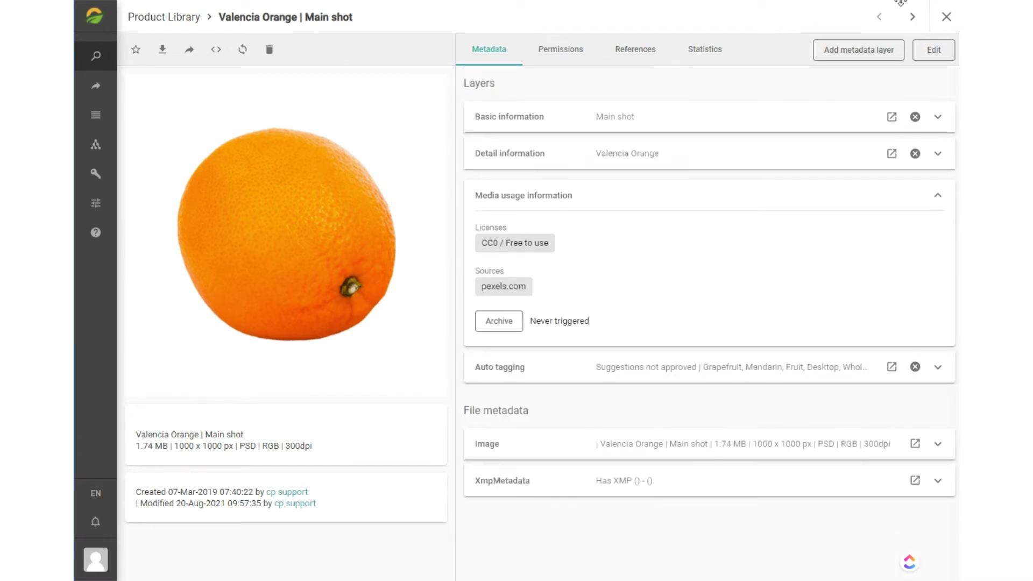
pyautogui.click(947, 17)
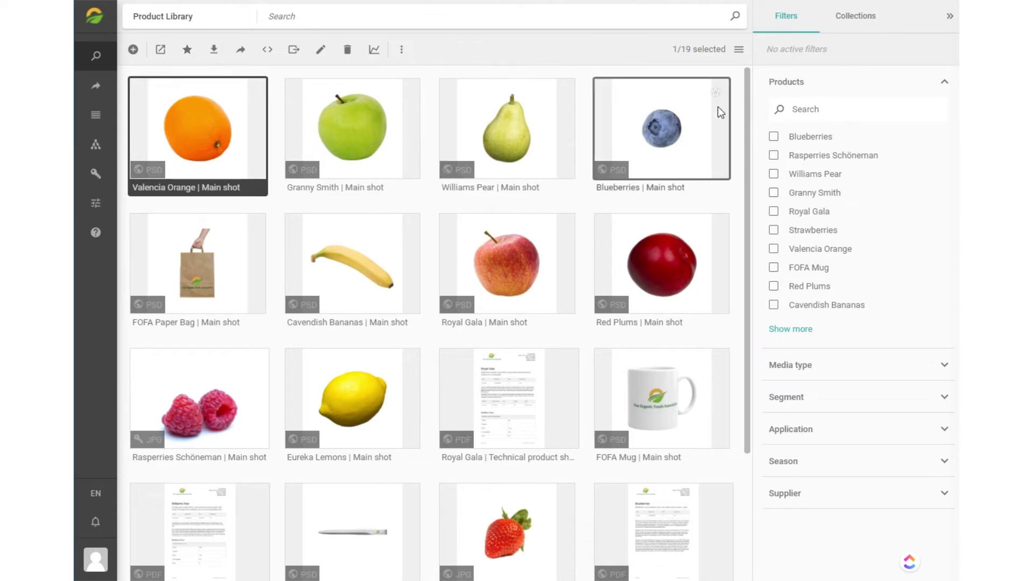
# Create and save a new collection named 'test'.
pyautogui.click(856, 22)
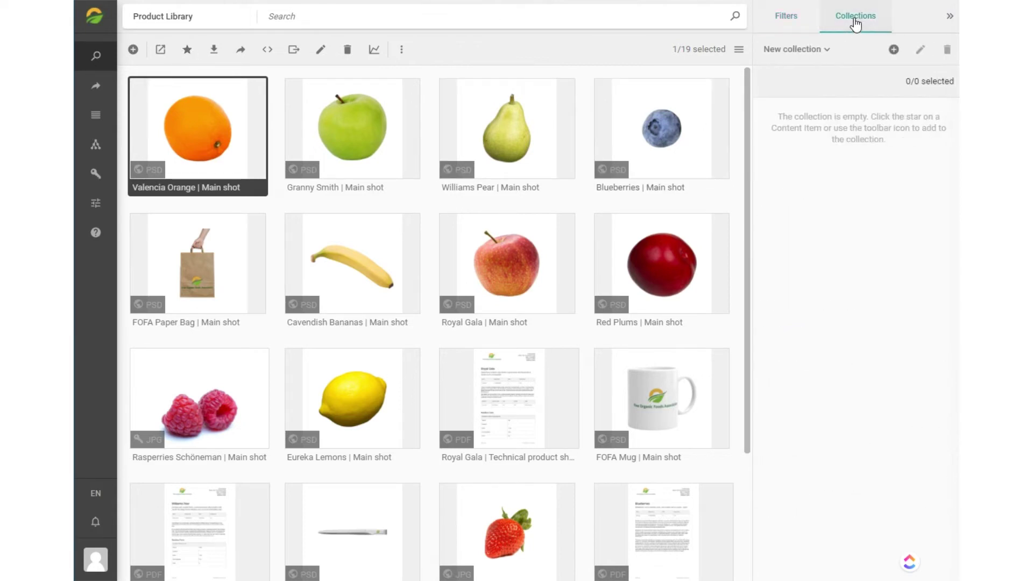
pyautogui.click(894, 51)
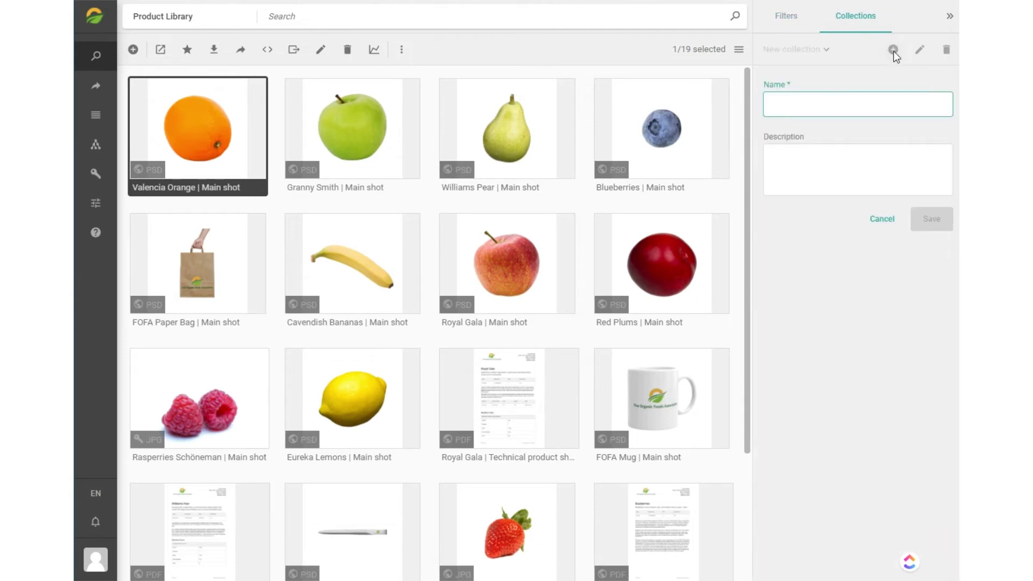
pyautogui.write('test')
pyautogui.click(936, 223)
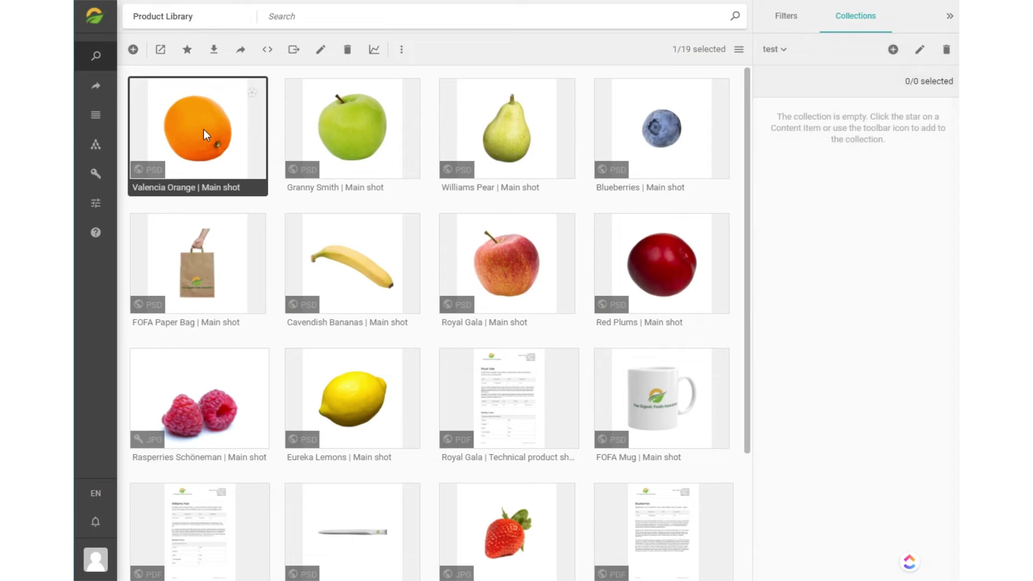
# Add the Valencia Orange and Granny Smith main shots to the test collection.
pyautogui.rightClick(204, 129)
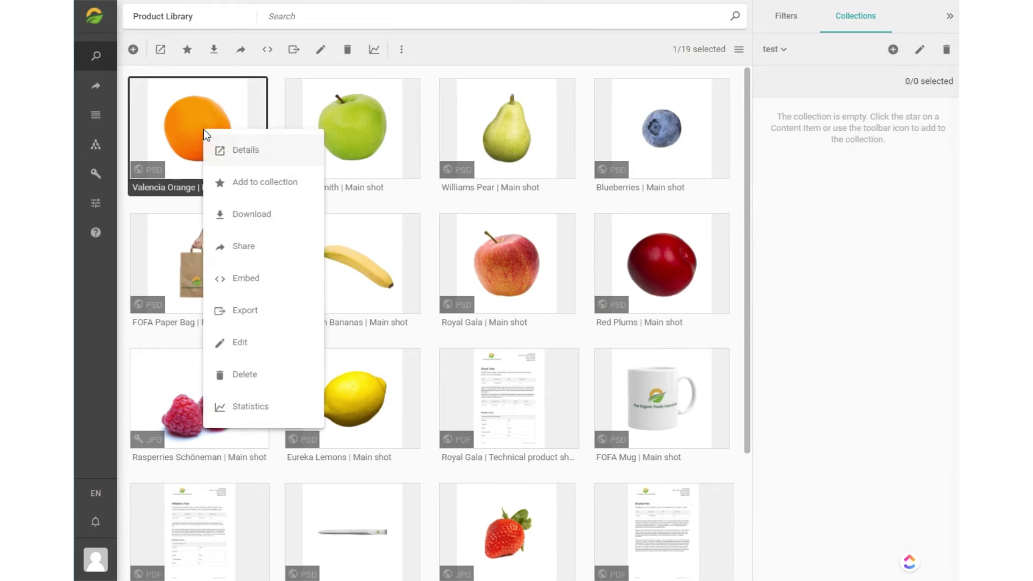
pyautogui.click(243, 183)
pyautogui.click(370, 127)
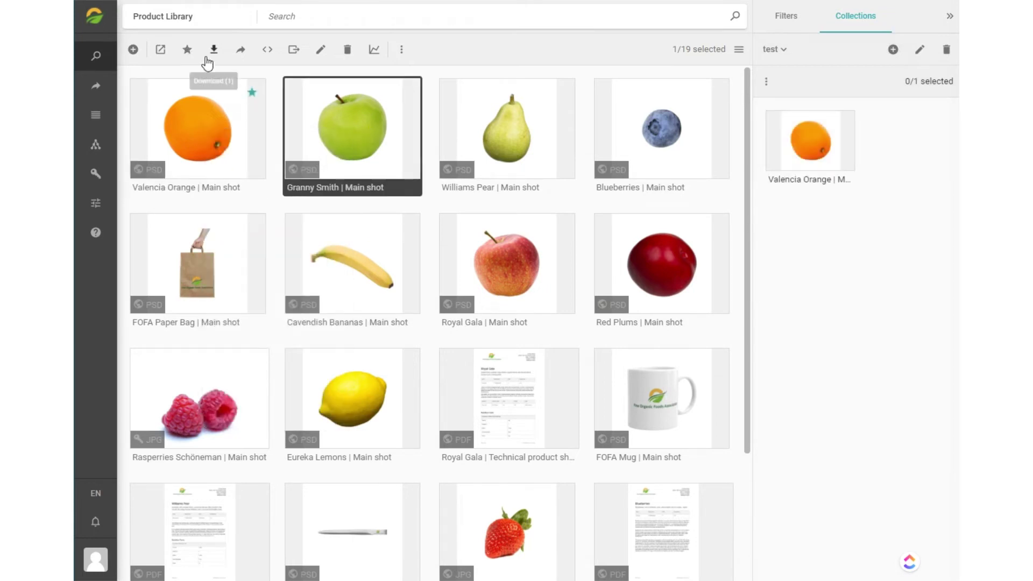
pyautogui.click(187, 51)
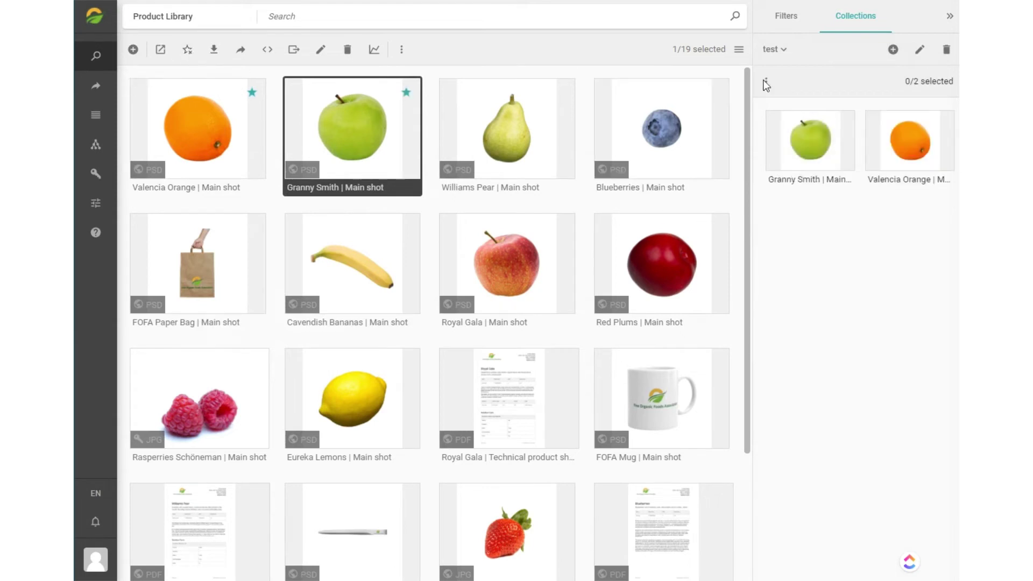
# Look over the test collection's edit form and actions without changing anything.
pyautogui.click(919, 49)
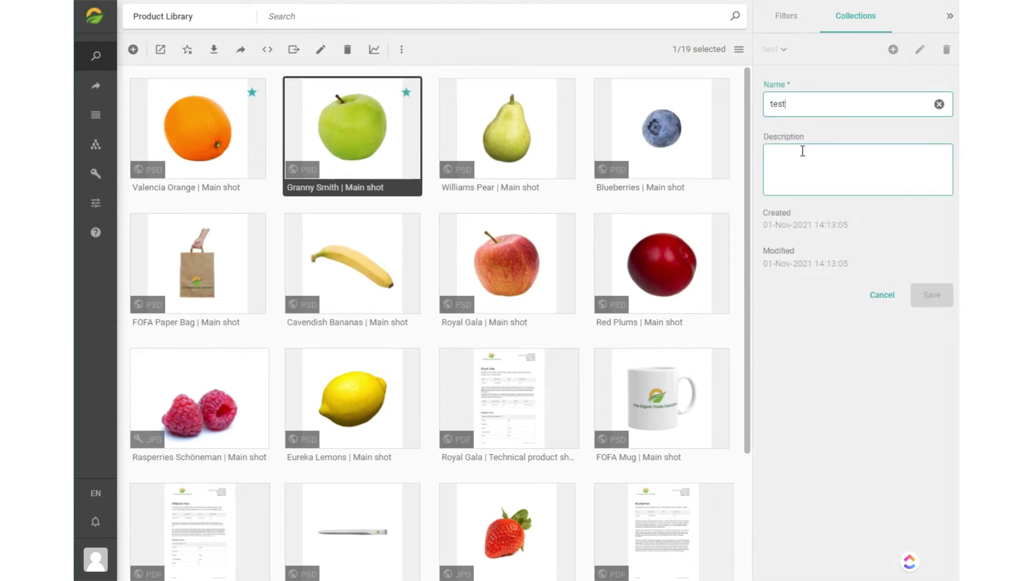
pyautogui.click(882, 295)
pyautogui.click(766, 82)
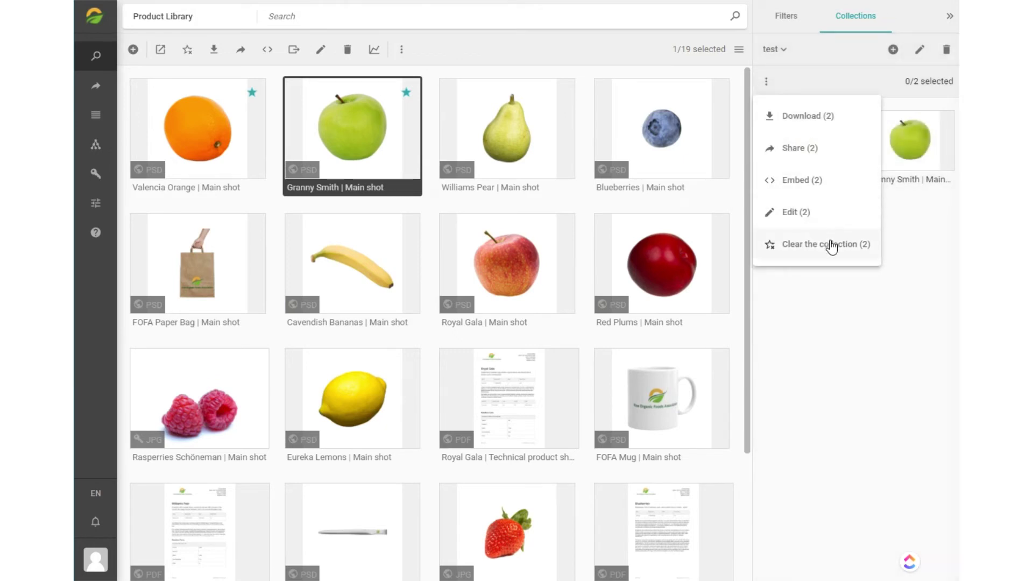
pyautogui.click(799, 19)
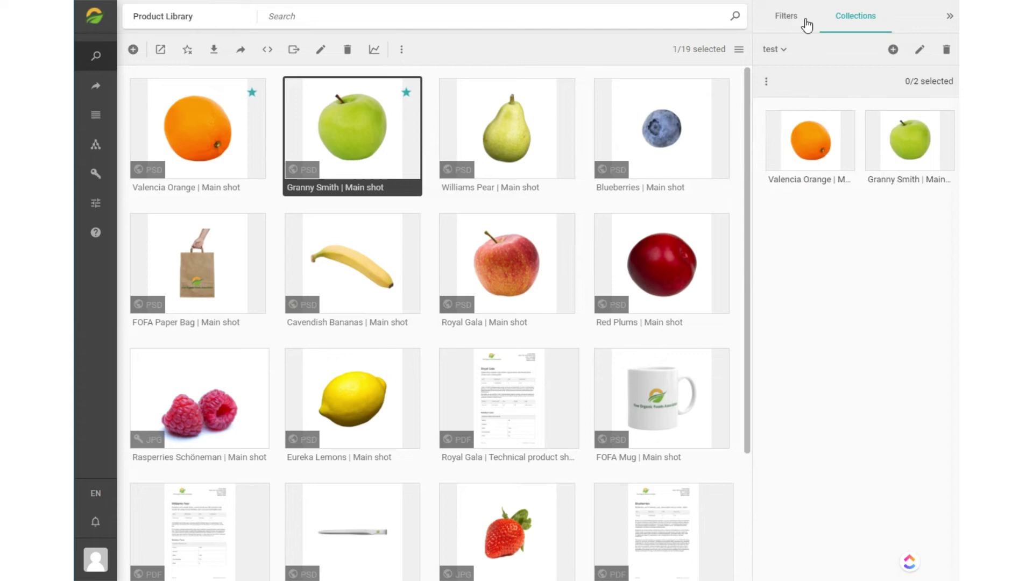
pyautogui.click(797, 22)
# View the Granny Smith download options (Original, about 2.3 MB) and cancel without downloading.
pyautogui.click(855, 22)
pyautogui.rightClick(355, 117)
pyautogui.click(397, 207)
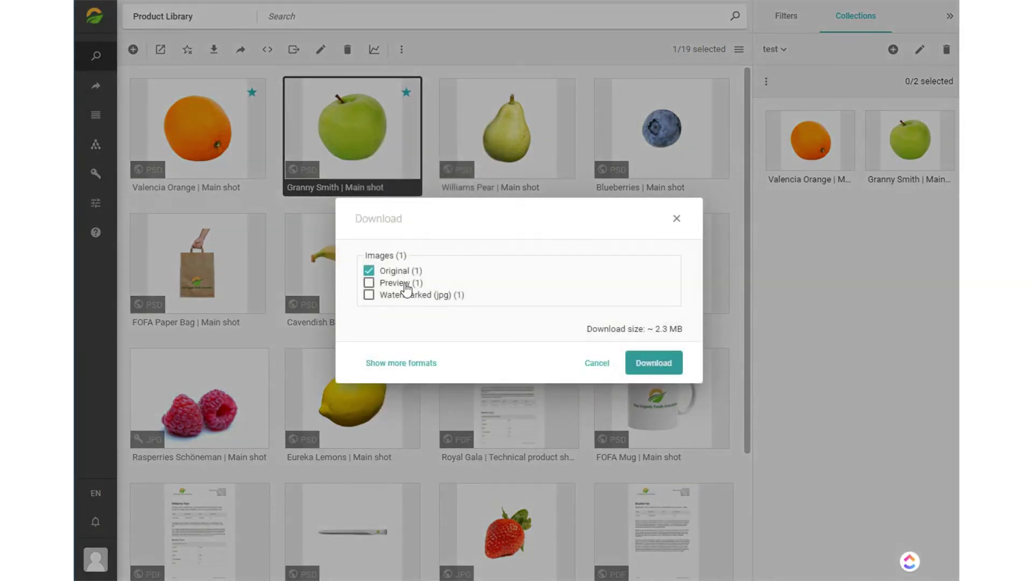
pyautogui.click(598, 364)
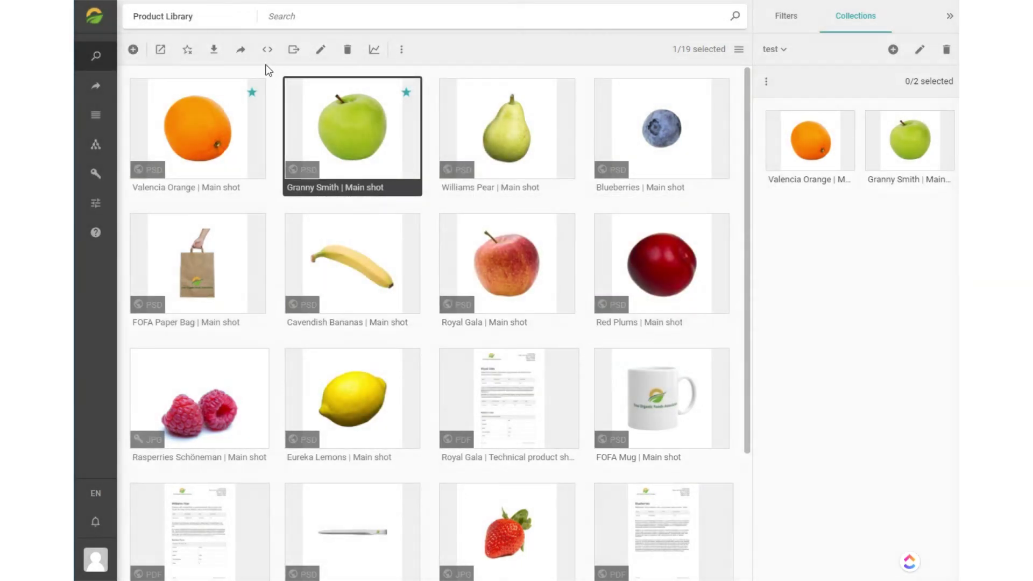
# Share the Granny Smith main shot with Basic information metadata included.
pyautogui.click(241, 50)
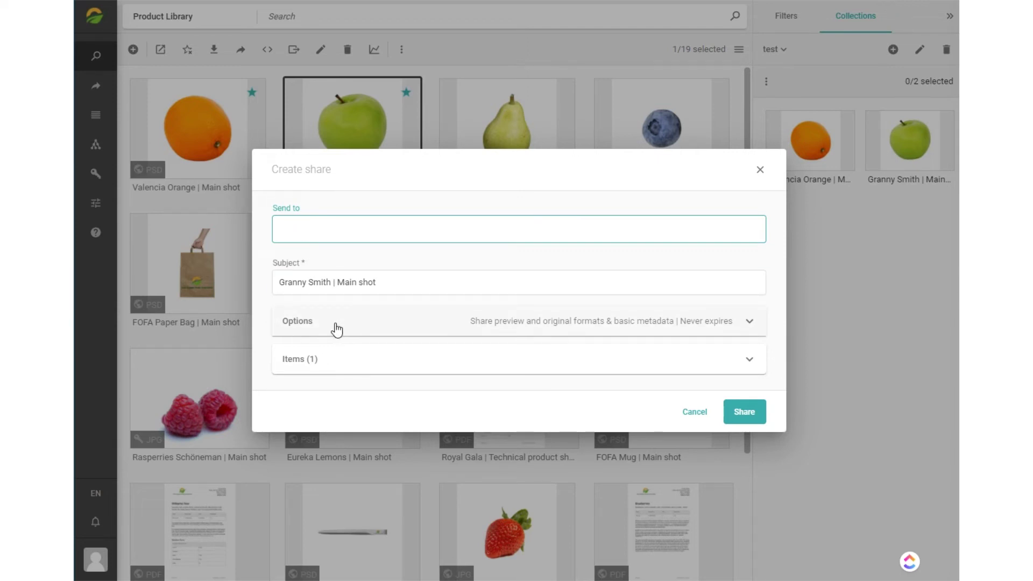
pyautogui.click(336, 330)
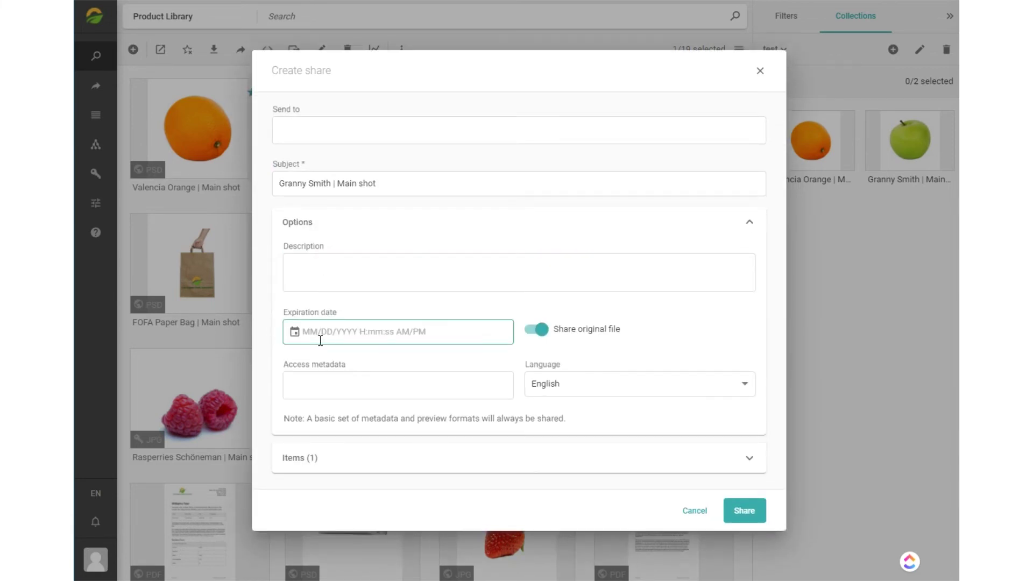
pyautogui.click(322, 388)
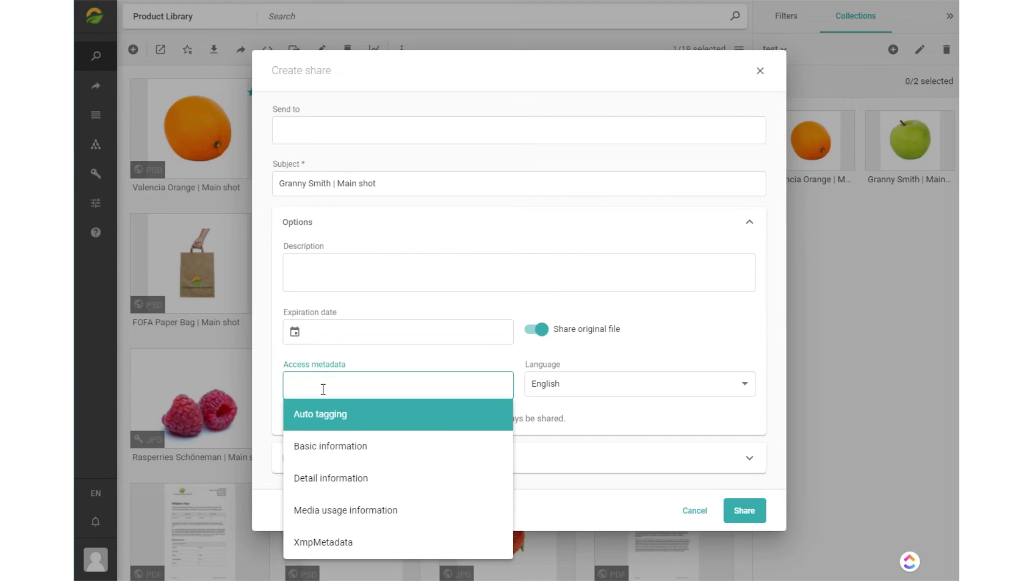
pyautogui.click(330, 451)
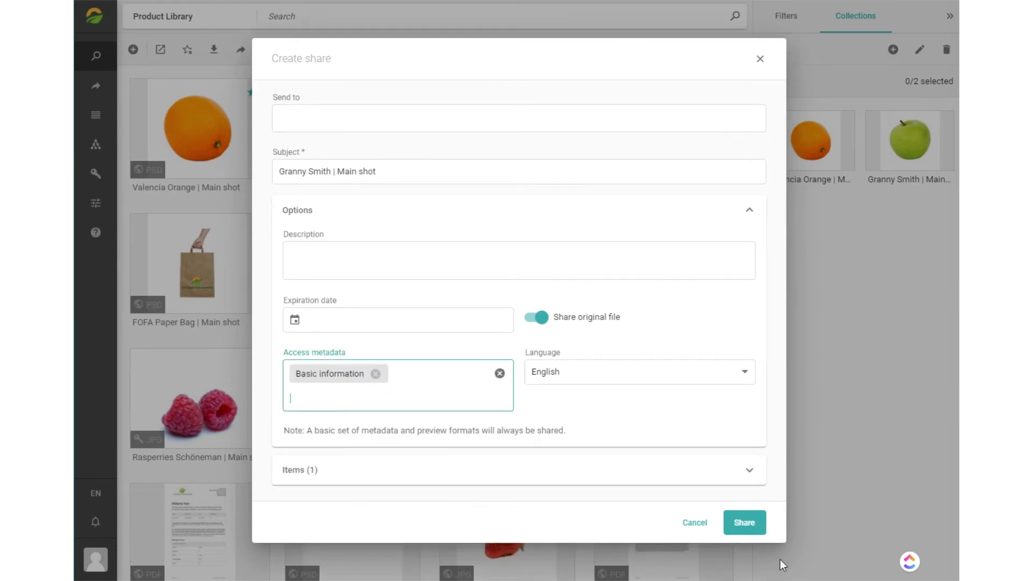
pyautogui.click(748, 524)
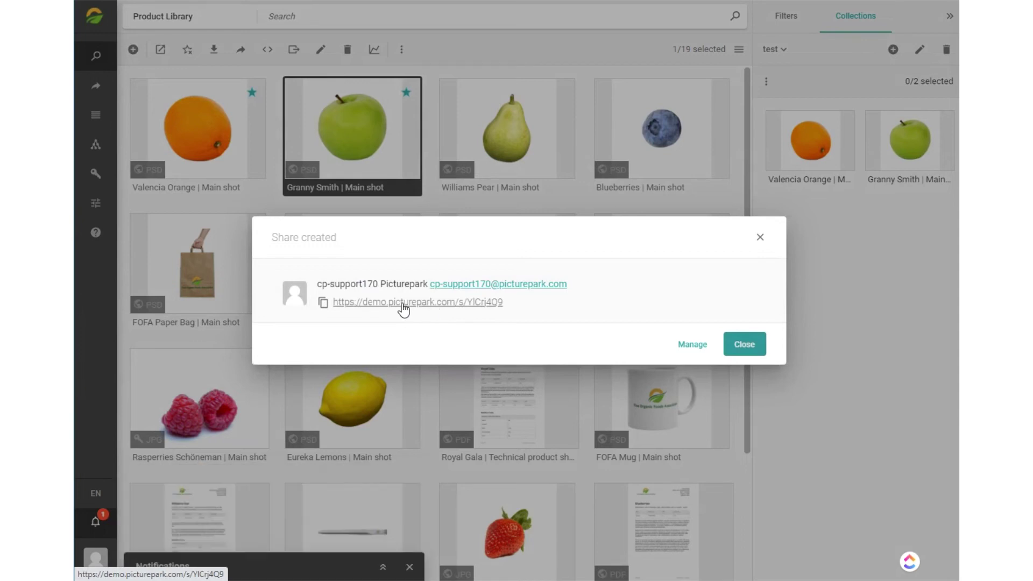
pyautogui.click(750, 343)
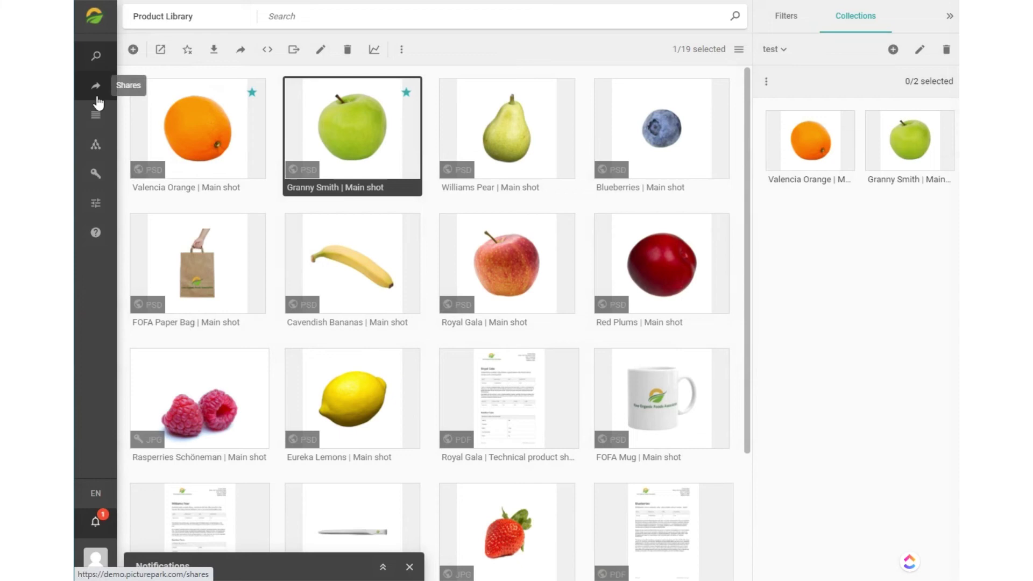
# Create an Original-preset 1000 × 1000 embed for Granny Smith and close the result.
pyautogui.click(268, 51)
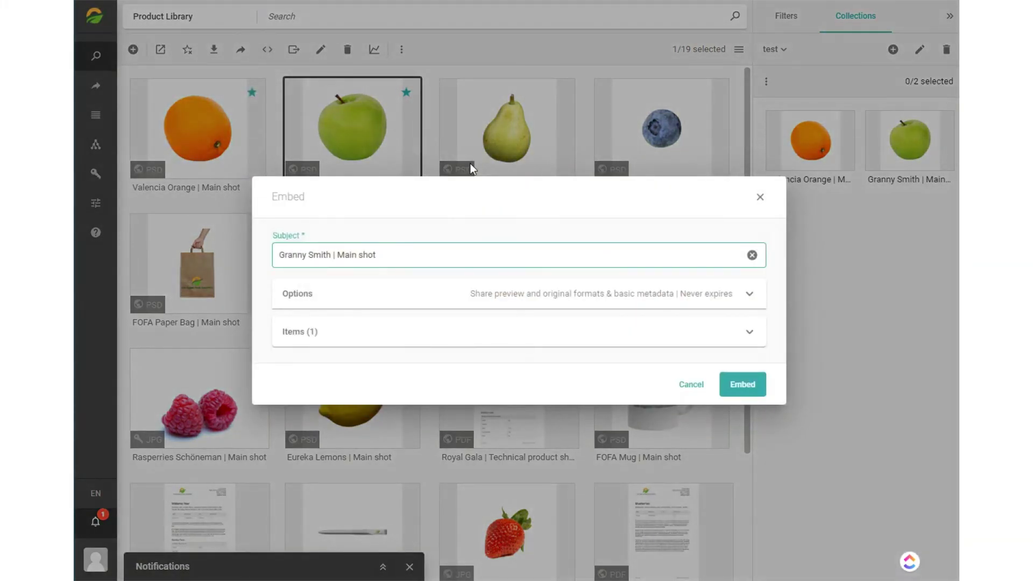
pyautogui.click(751, 384)
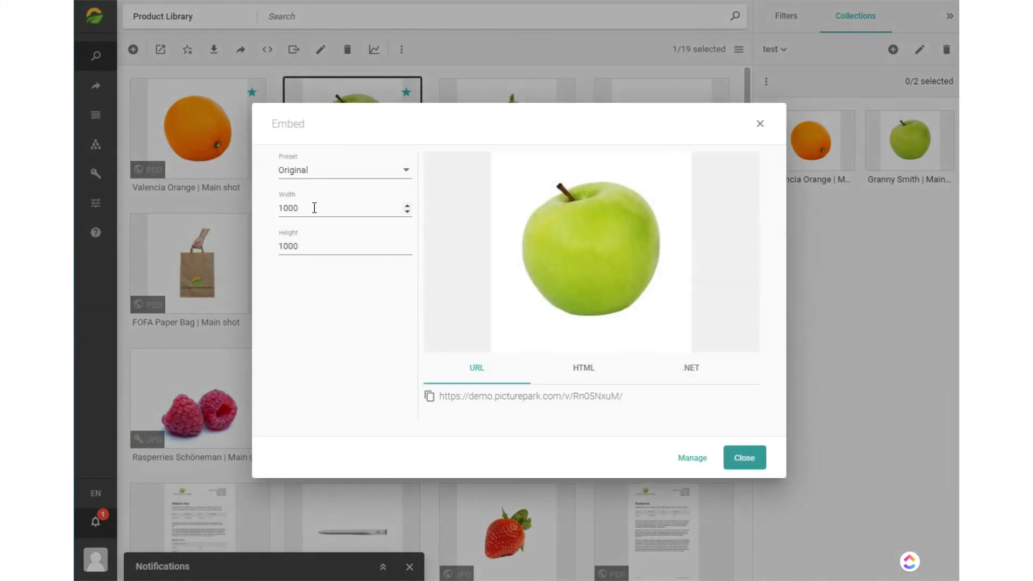
pyautogui.click(309, 246)
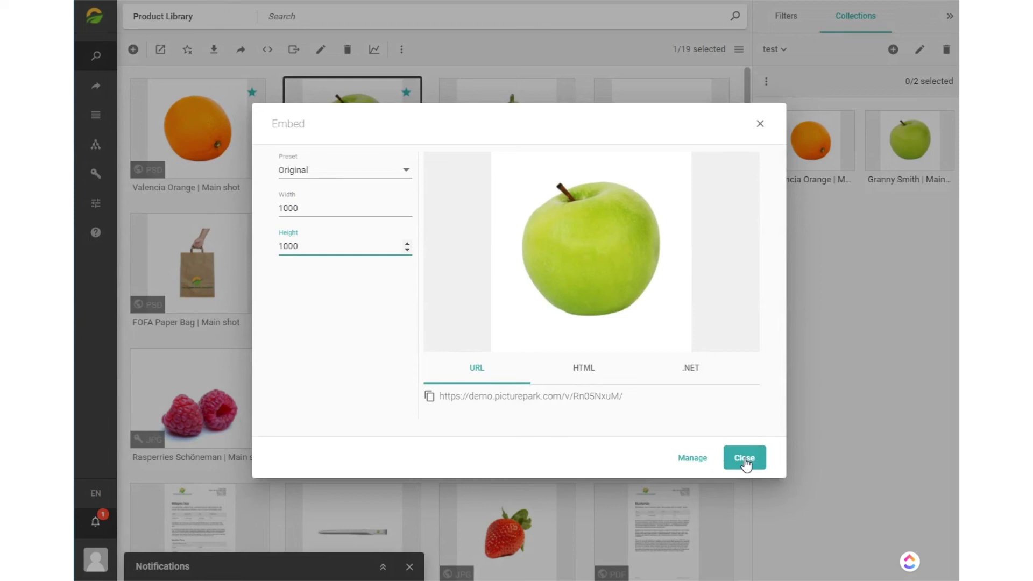
pyautogui.click(744, 457)
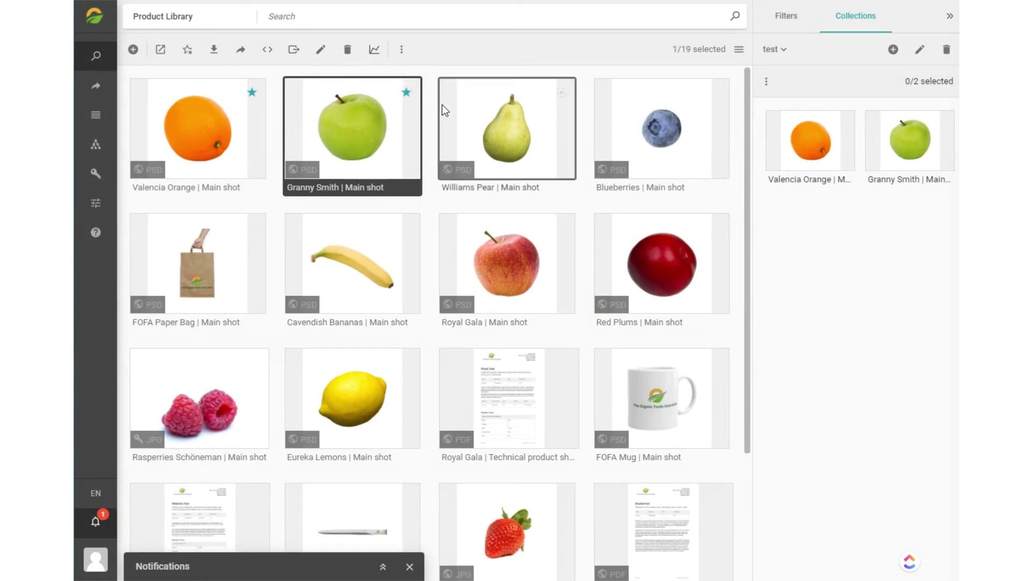
# Add Royal Gala and Eureka Lemons to the Granny Smith selection and review the bulk actions.
pyautogui.moveTo(695, 52); pyautogui.dragTo(670, 51)
pyautogui.keyDown('ctrl'); pyautogui.click(516, 269); pyautogui.keyUp('ctrl')
pyautogui.keyDown('ctrl'); pyautogui.click(372, 395); pyautogui.keyUp('ctrl')
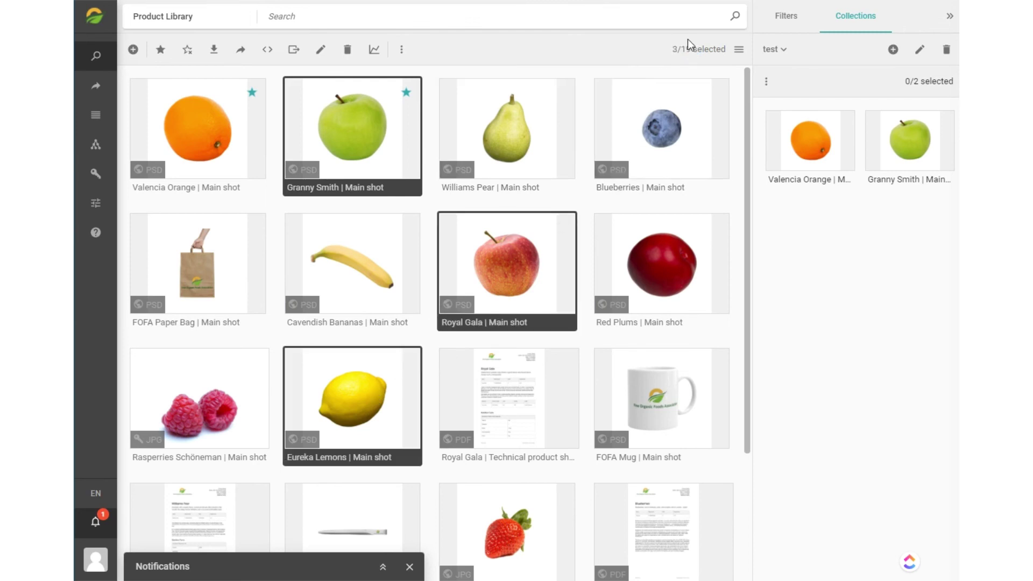
pyautogui.rightClick(369, 127)
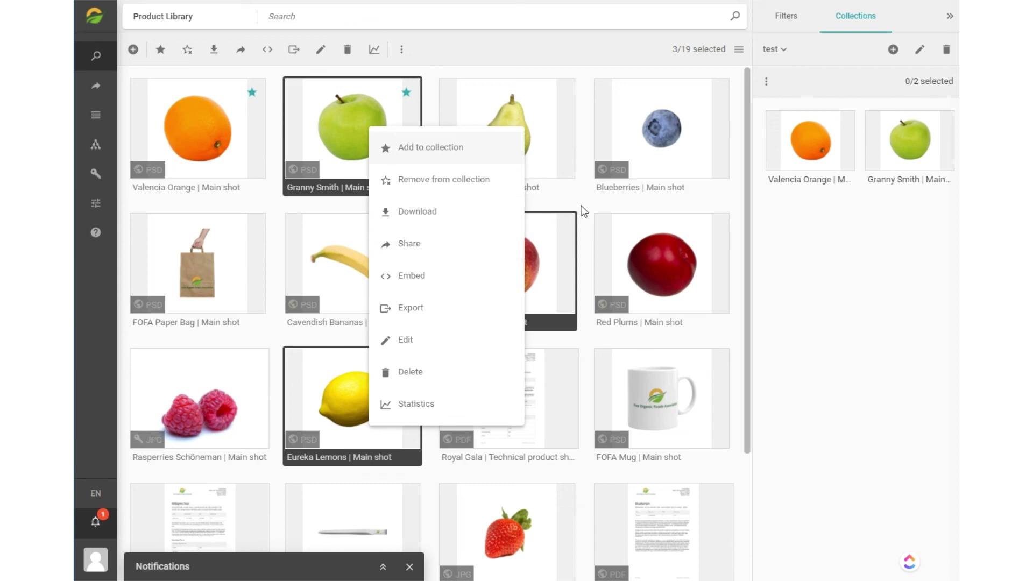
pyautogui.click(588, 175)
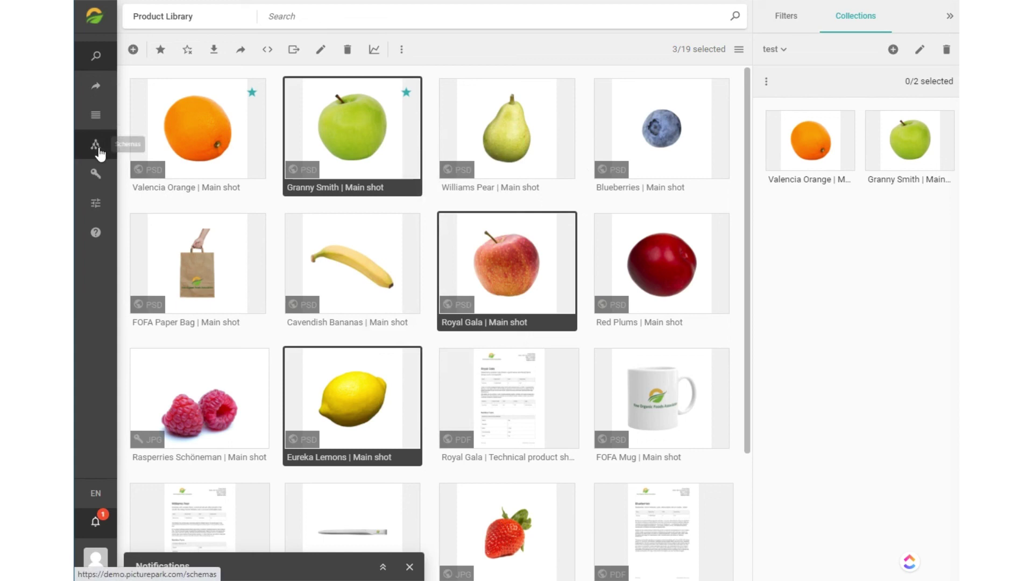
# View the Help page and its EN language setting, then open My profile.
pyautogui.click(95, 232)
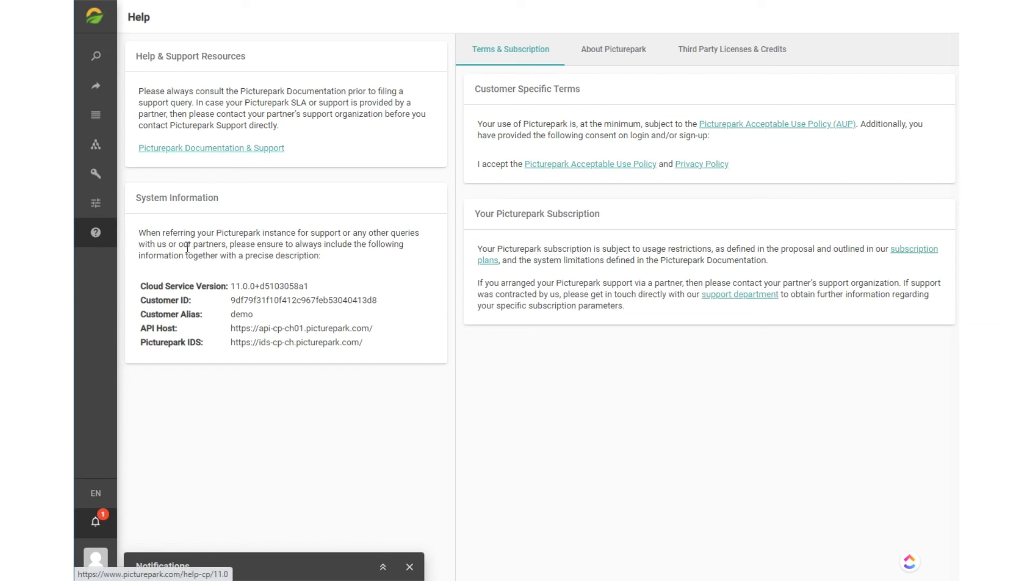
pyautogui.click(95, 493)
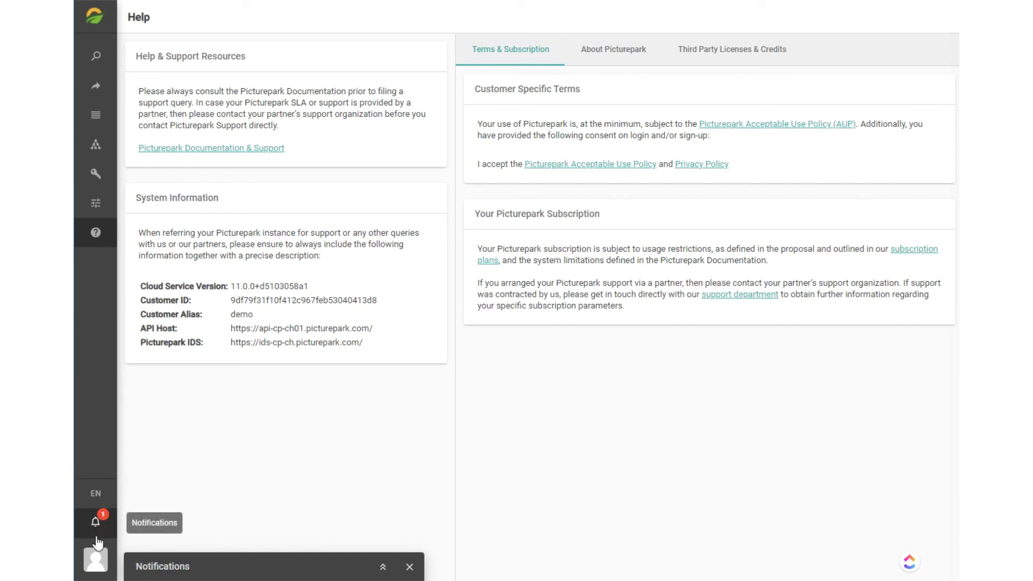
pyautogui.click(97, 561)
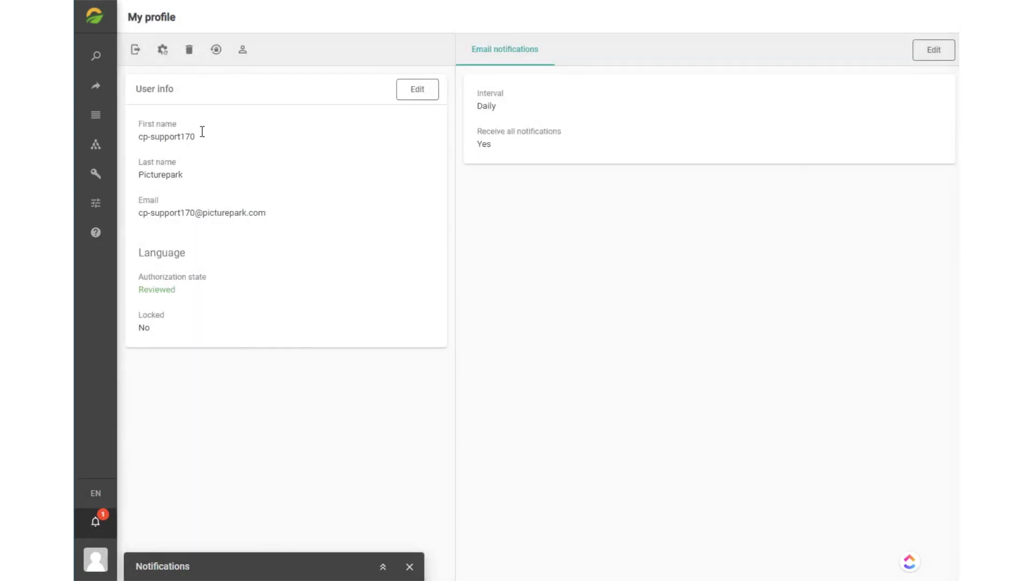